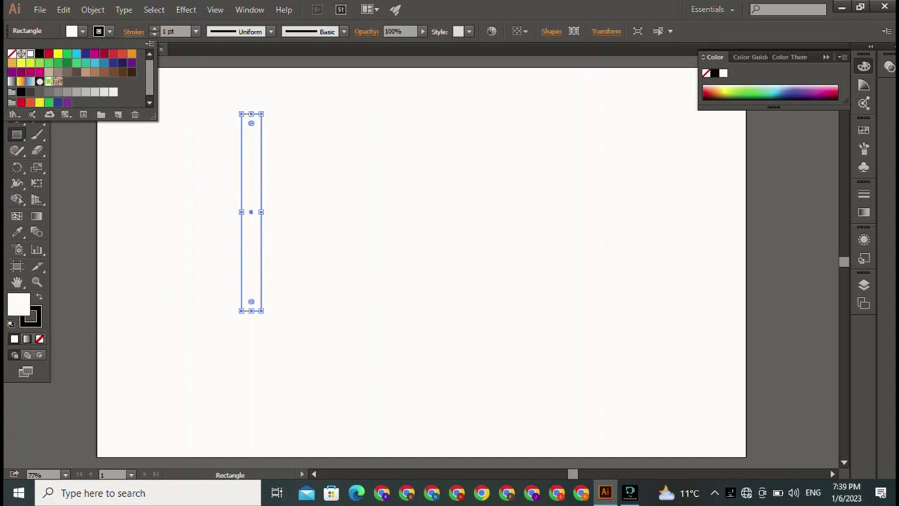
Fill the tall narrow rectangle with black and deselect it.
click(40, 53)
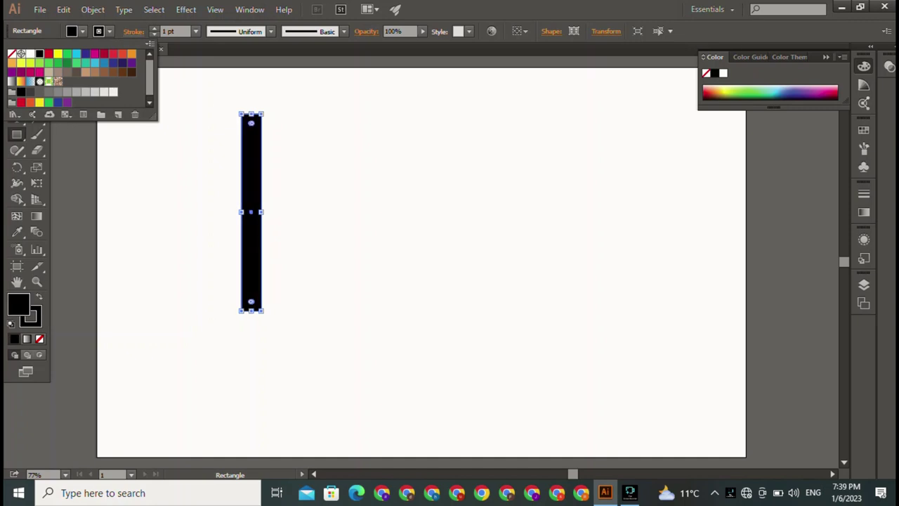
click(83, 32)
click(16, 69)
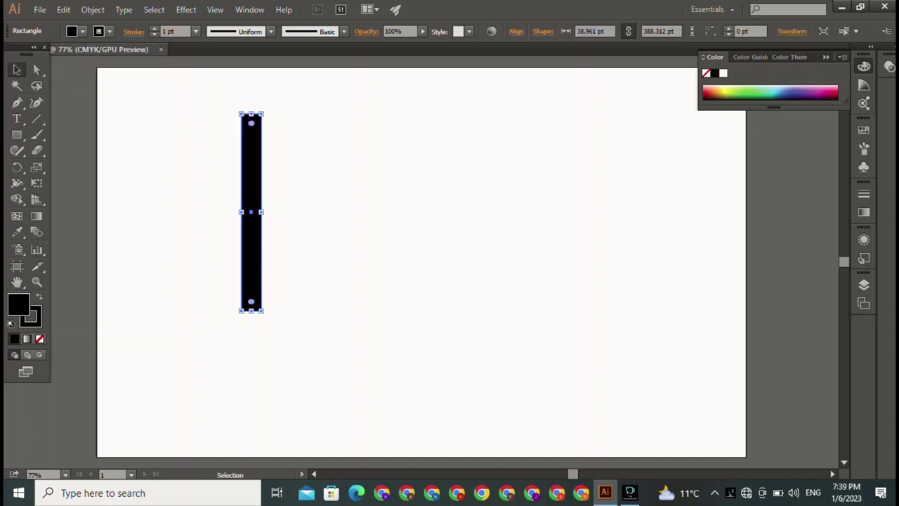
key(ctrl+shift+a)
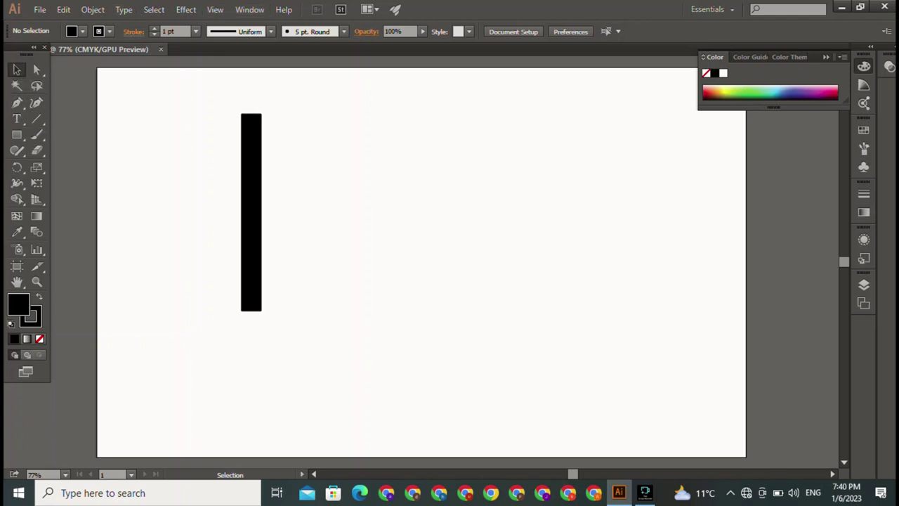
click(251, 213)
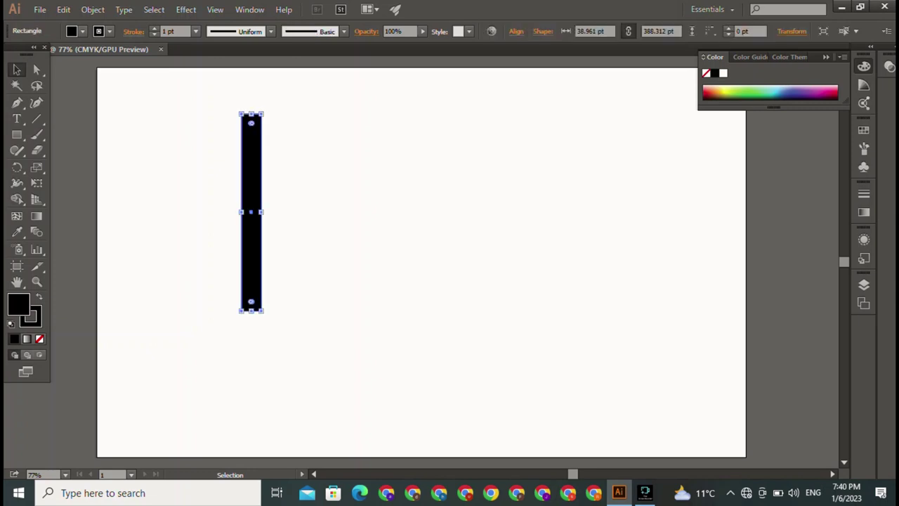
drag(251, 123, 251, 144)
click(316, 175)
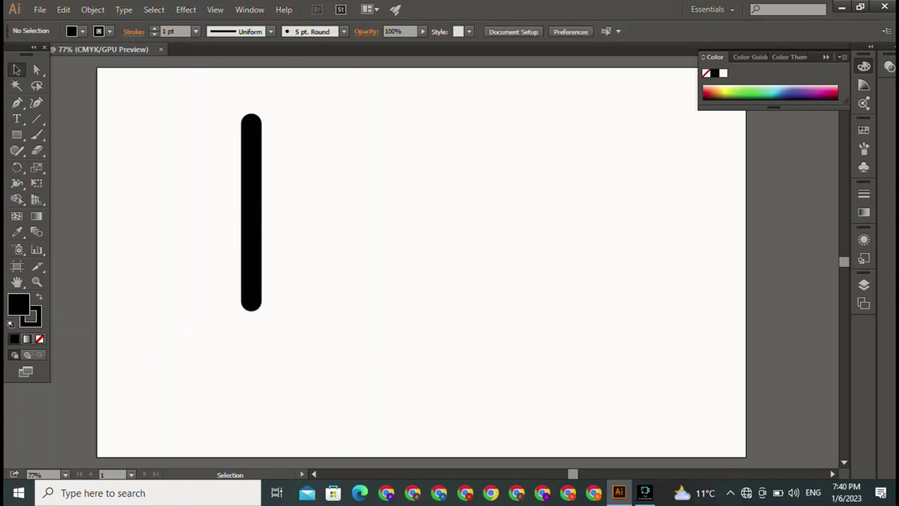
key(ctrl+z)
key(ctrl+z)
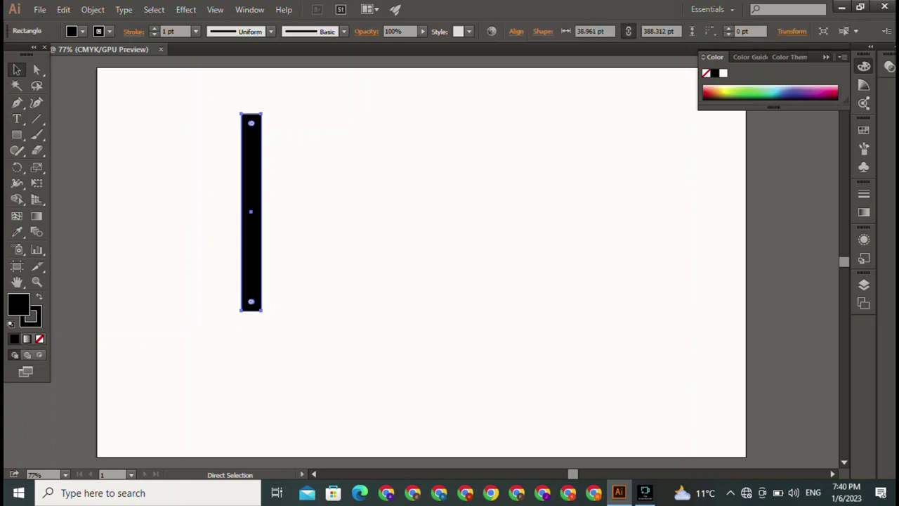
key(ctrl+shift+a)
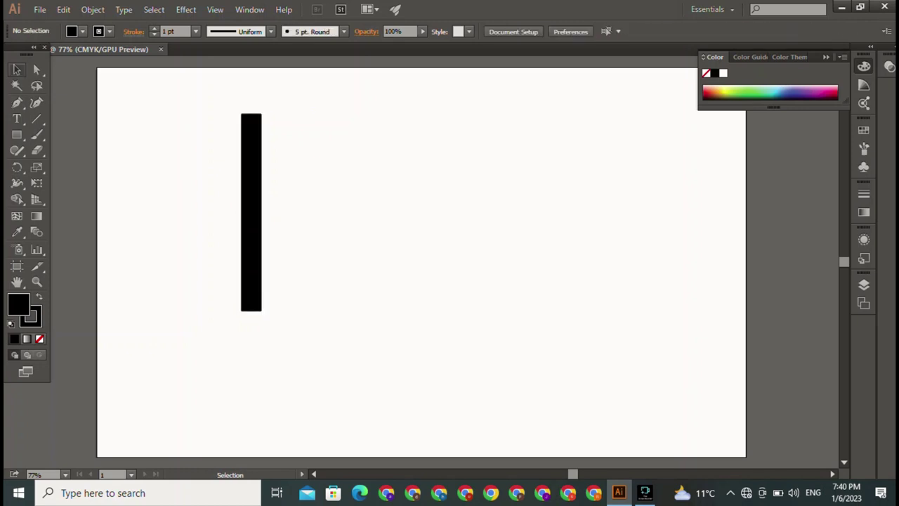
click(251, 212)
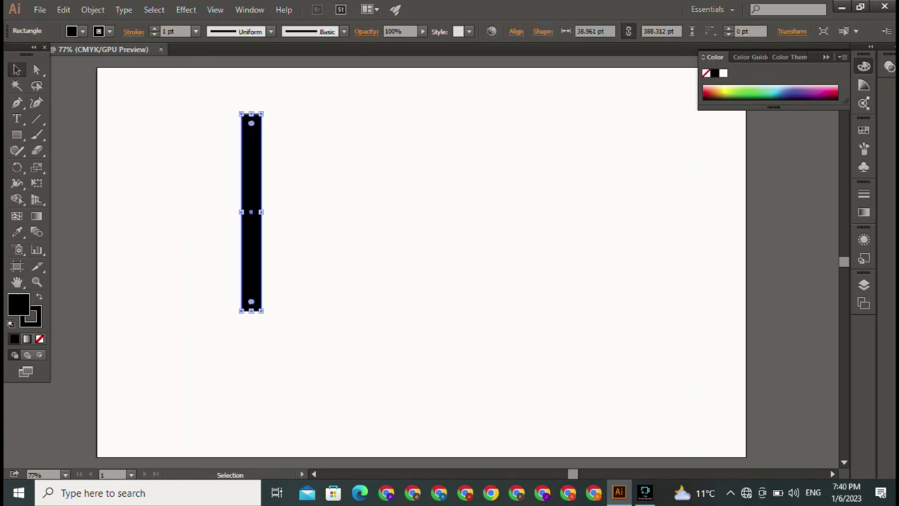
key(ctrl+shift+a)
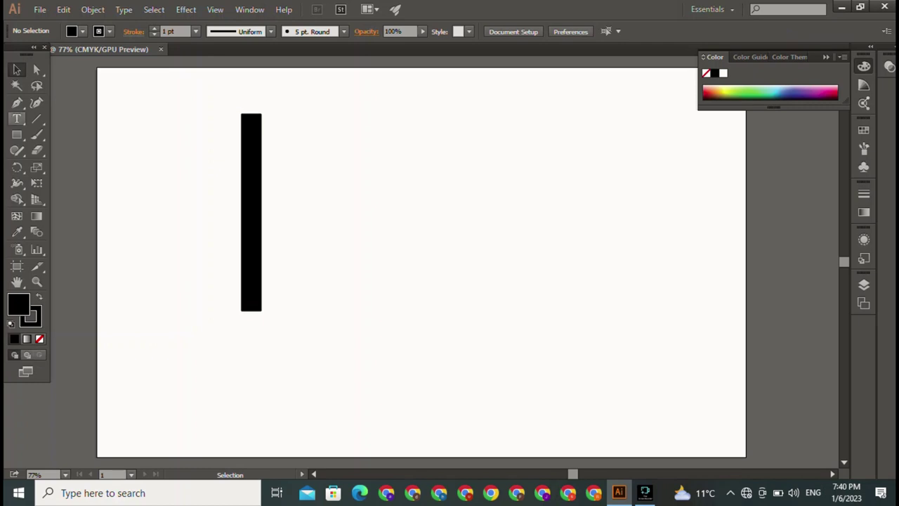
Add a capital letter D as text in the empty area beside the black bar and enlarge it to about 223 pt.
key(t)
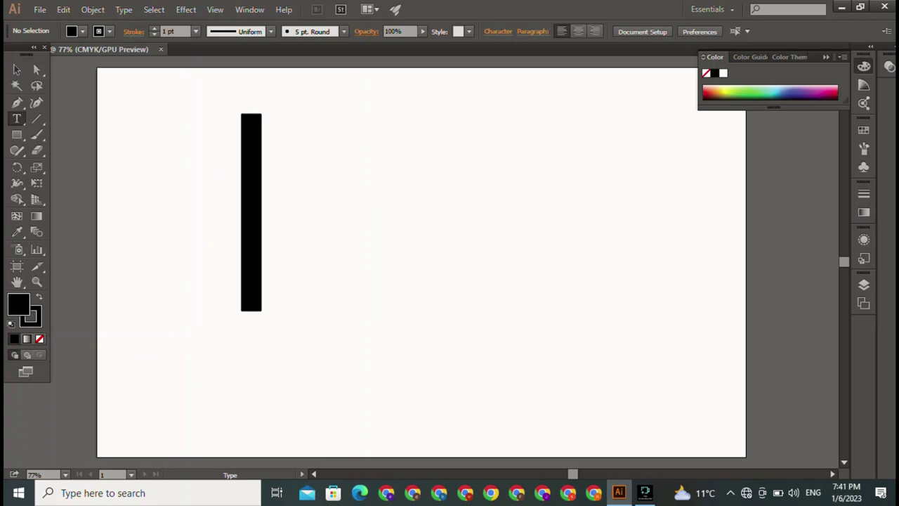
click(525, 166)
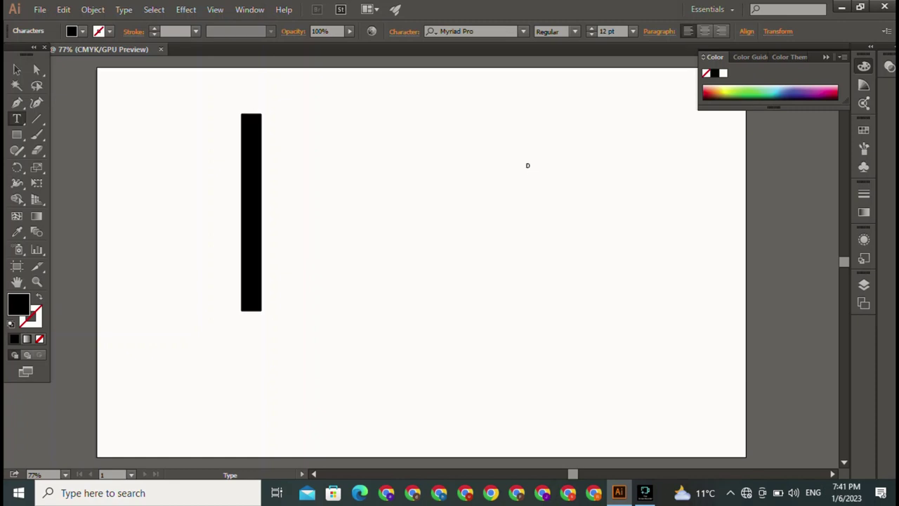
key(Escape)
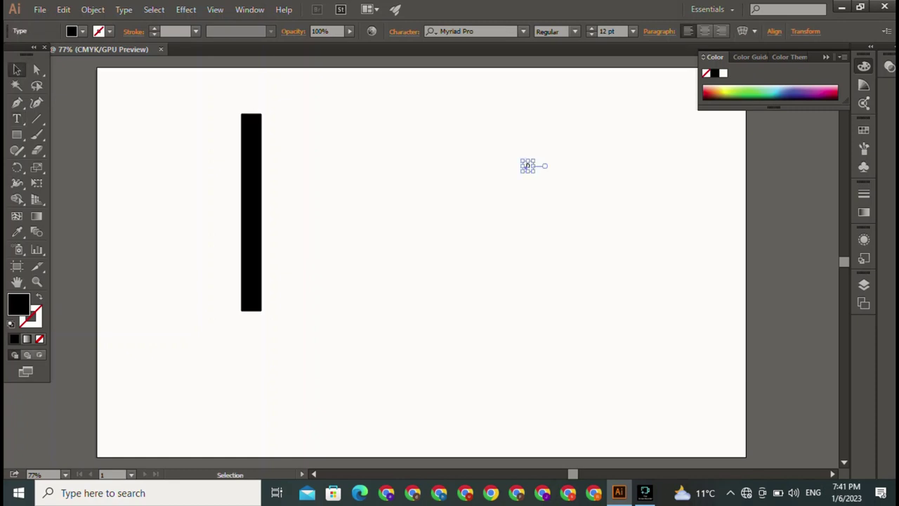
drag(533, 171, 528, 356)
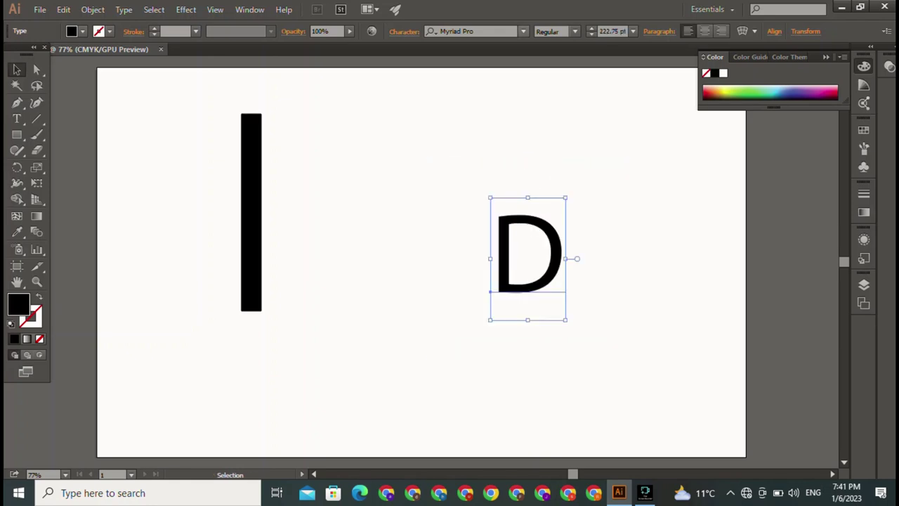
Set the letter D's font to Home Christmas Regular.
click(523, 32)
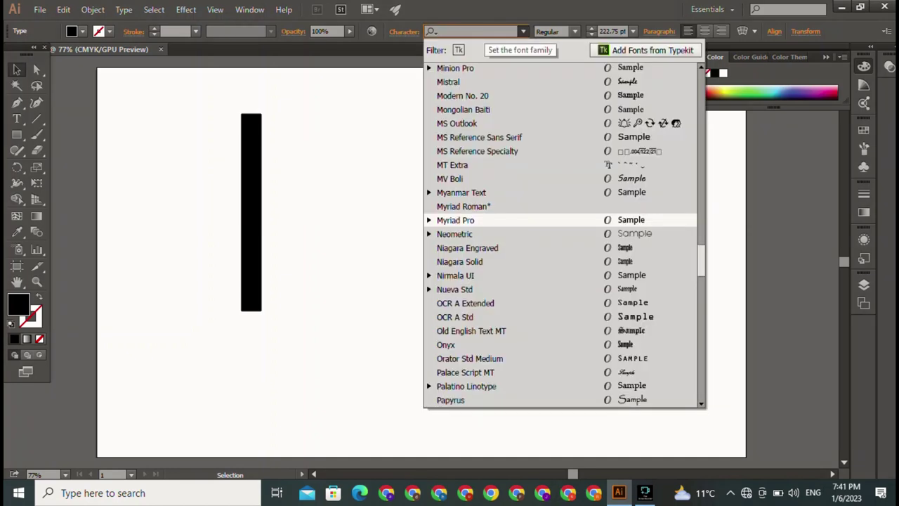
text(home)
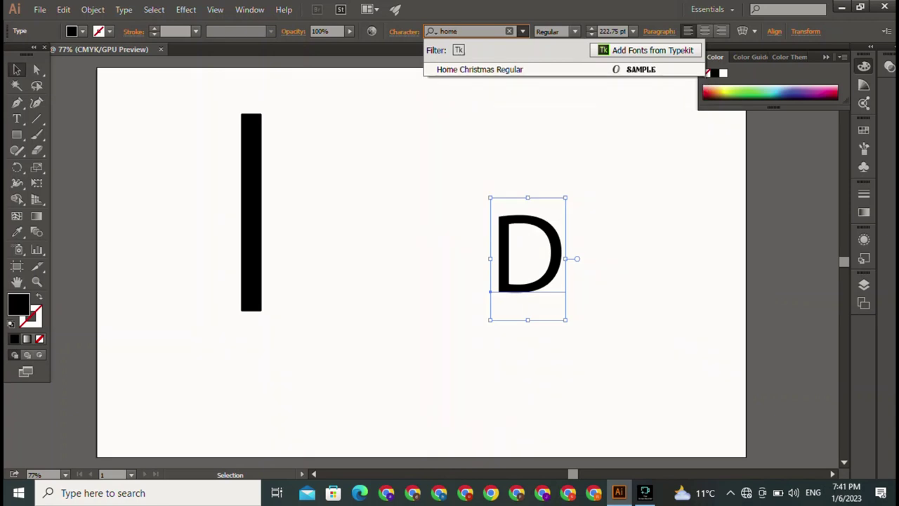
key(Return)
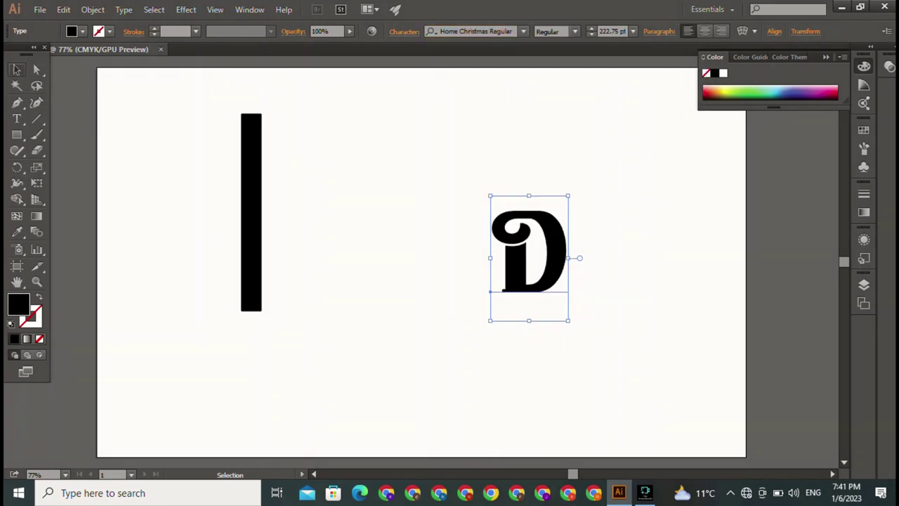
click(407, 133)
Rotate the black bar to horizontal in the artboard's middle and place the letter D on top of the bar's left end.
click(522, 262)
drag(488, 289, 295, 237)
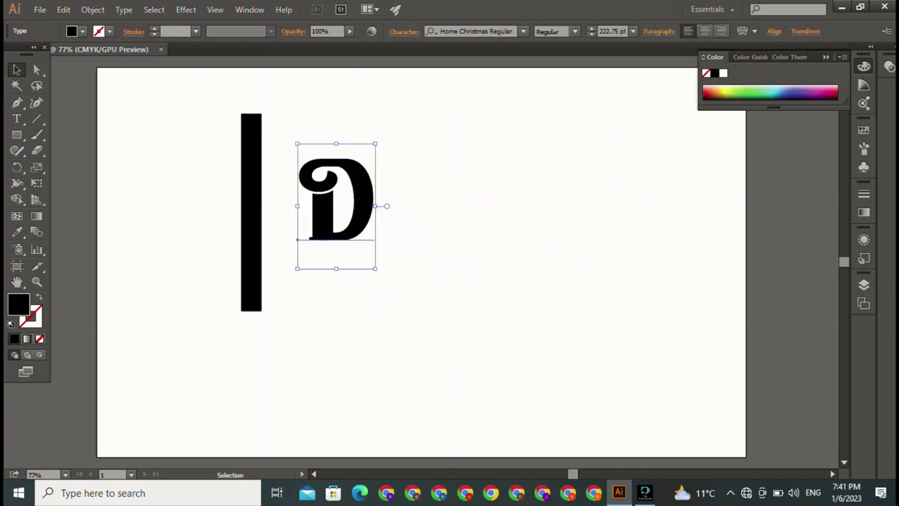
click(250, 211)
drag(261, 114, 433, 231)
drag(251, 212, 387, 275)
drag(326, 212, 309, 236)
click(408, 210)
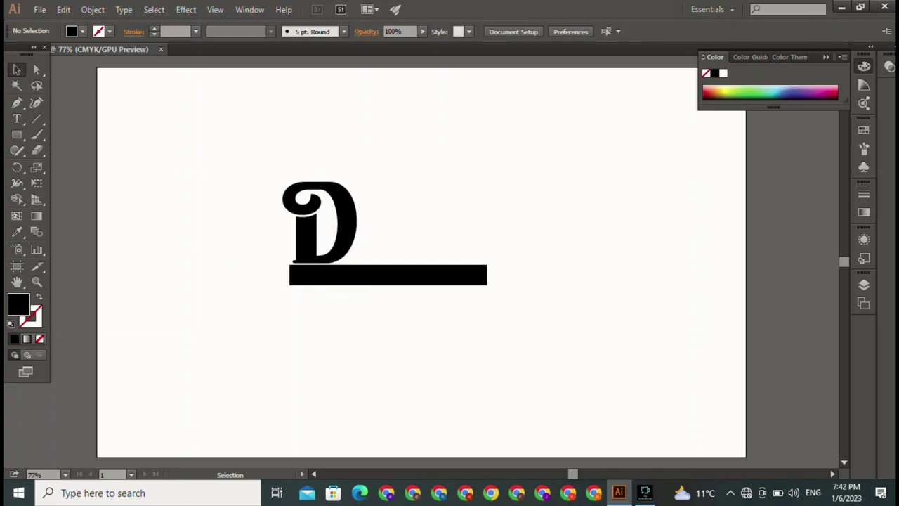
Reduce the horizontal bar's thickness from its lower edge to about 29 pt.
click(390, 275)
drag(388, 284, 388, 279)
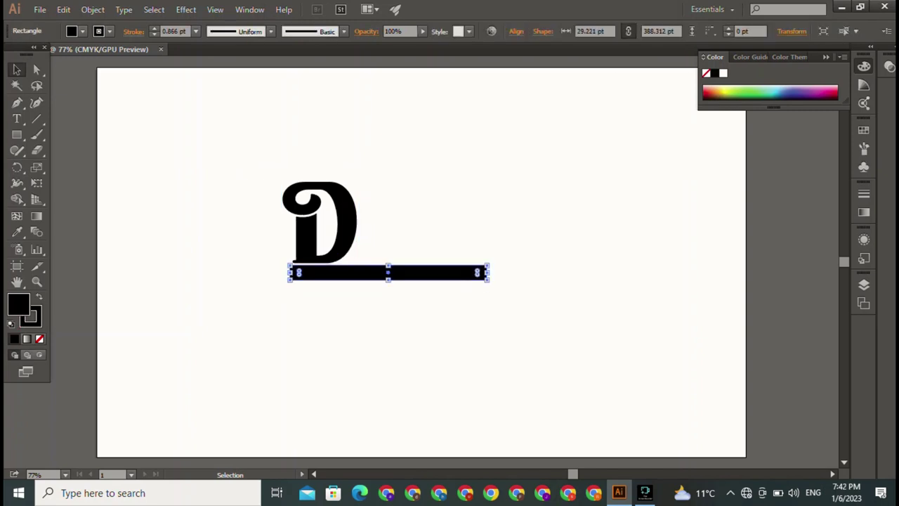
key(ctrl+shift+a)
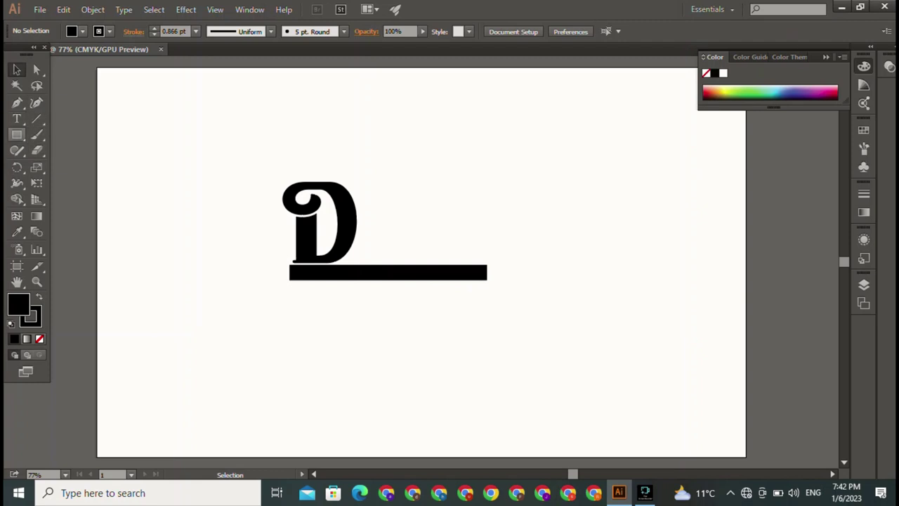
Add a capital letter P in Home Christmas Regular, enlarge it to about 140 pt and stand it on the bar just after the D.
click(17, 119)
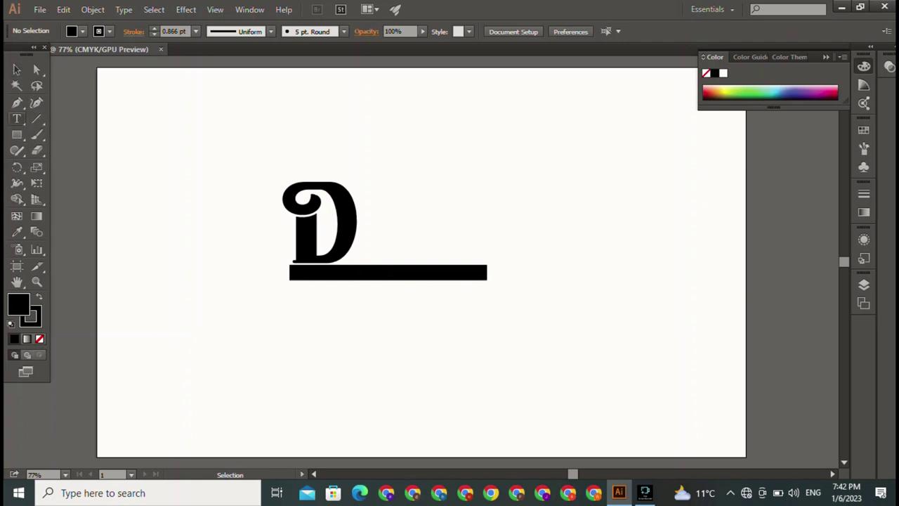
click(178, 100)
key(Escape)
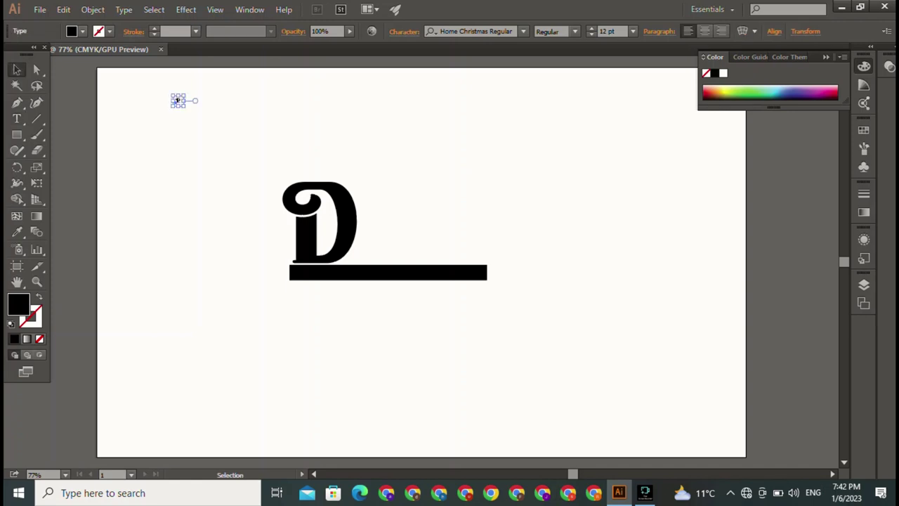
drag(178, 106, 177, 219)
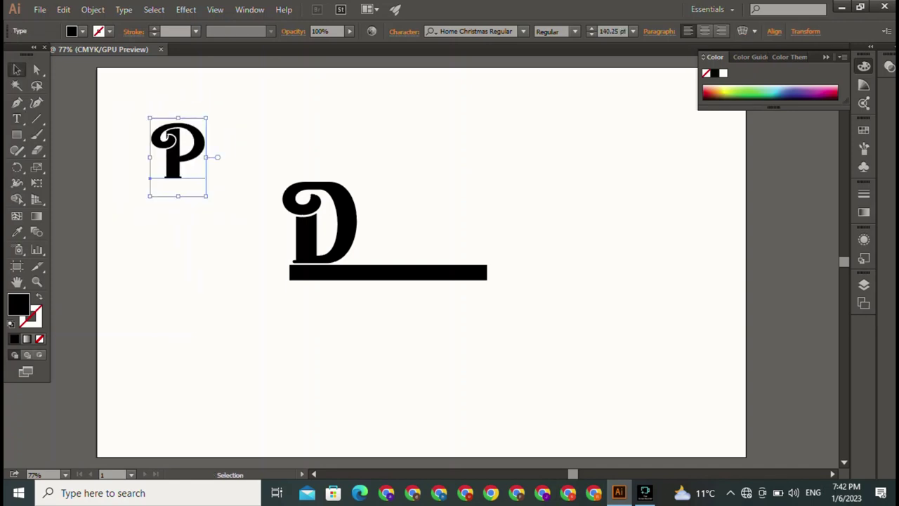
drag(149, 178, 359, 264)
key(ctrl+shift+a)
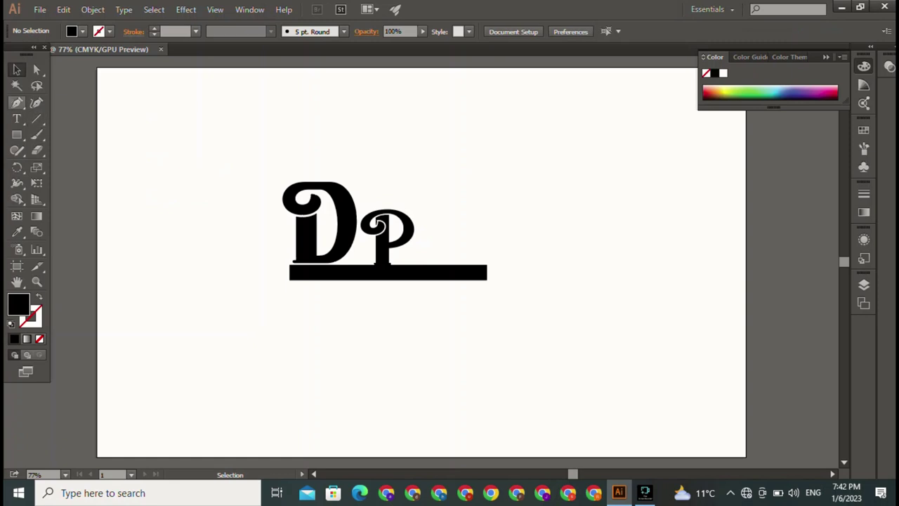
Add a capital letter O in Home Christmas Regular in the artboard's upper-left area and enlarge it to slightly smaller than the P.
click(17, 119)
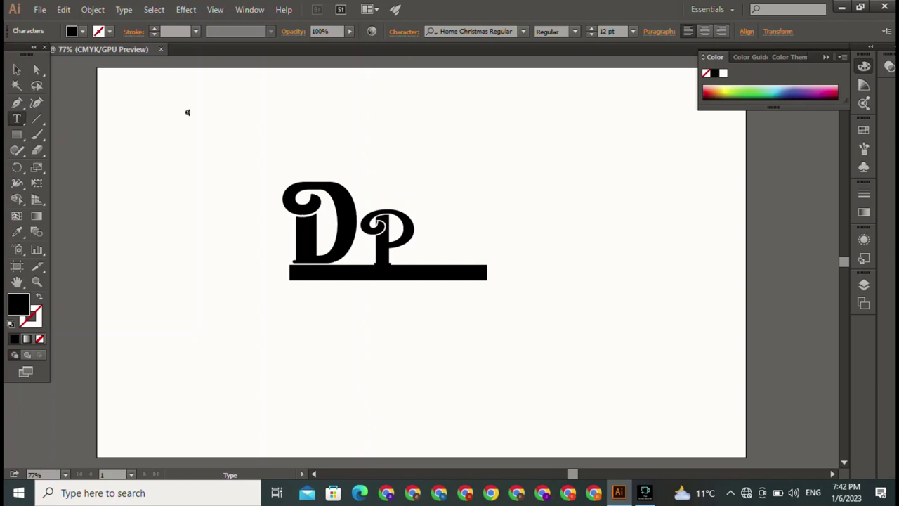
click(187, 111)
key(Escape)
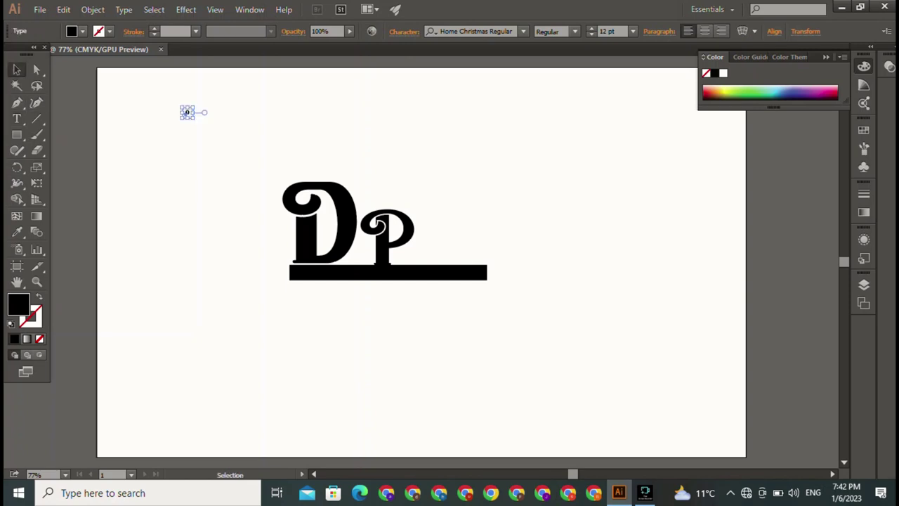
drag(187, 118, 186, 156)
key(ctrl+z)
key(shift)
drag(188, 117, 188, 210)
Place the letter O on the bar directly against the P's right side.
drag(187, 168, 446, 244)
key(ctrl+shift+a)
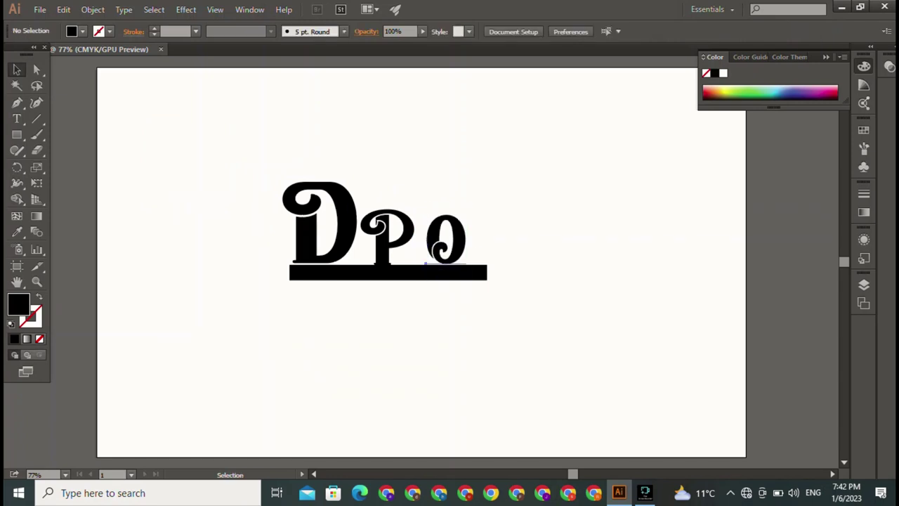
drag(425, 264, 413, 264)
key(ctrl+shift+a)
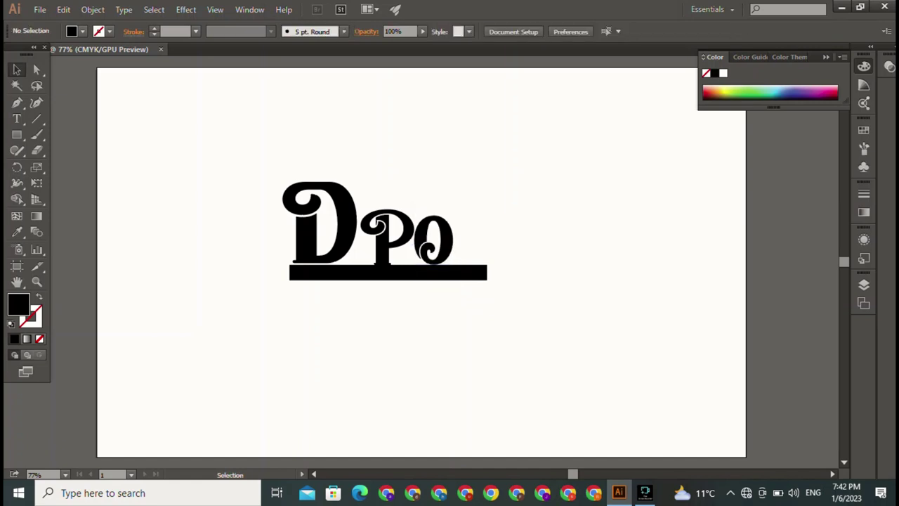
Try the letter D overlapping the P, and set it aside above the O.
drag(294, 259, 362, 260)
click(492, 204)
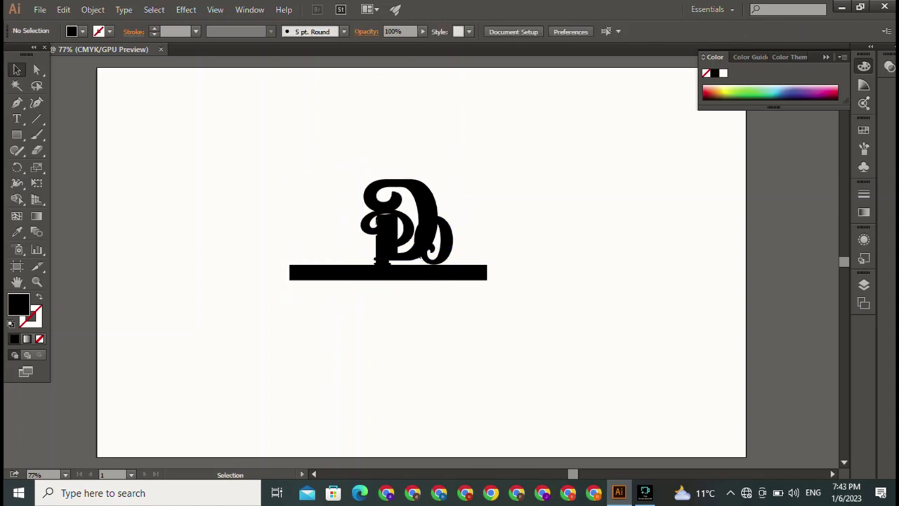
drag(427, 205, 499, 169)
Reflect the letter P across the vertical axis so it faces left over the bar's left end.
click(382, 242)
right_click(377, 238)
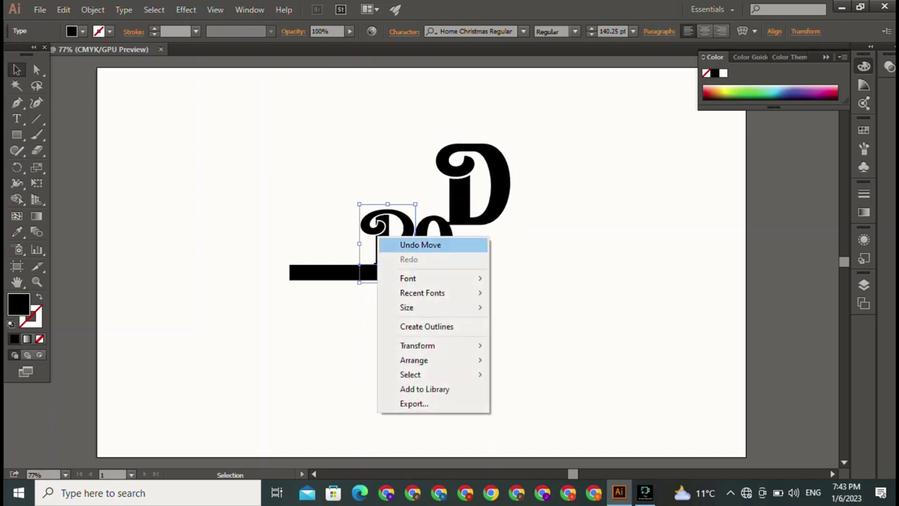
mouse_move(436, 345)
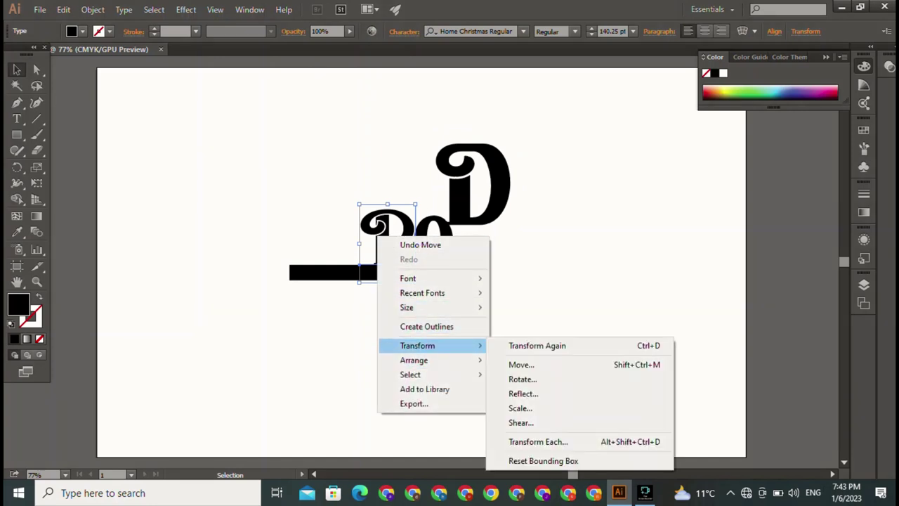
click(523, 394)
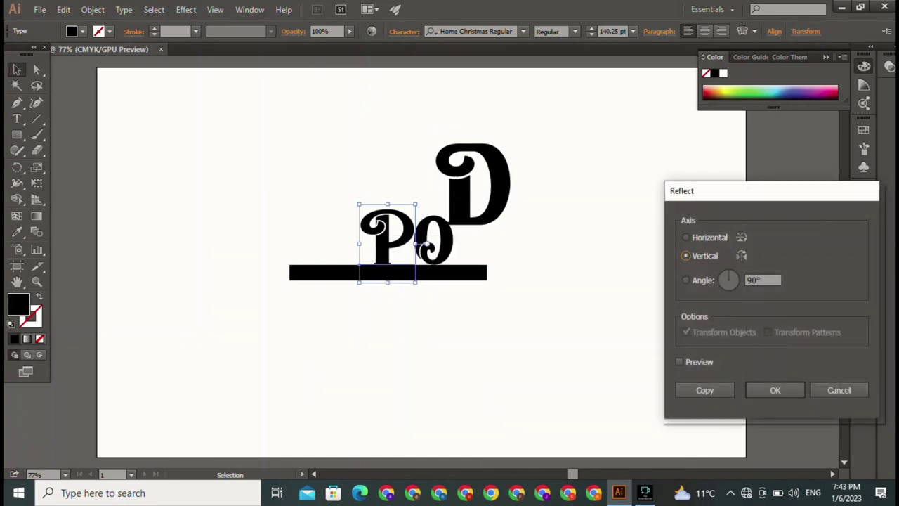
click(679, 361)
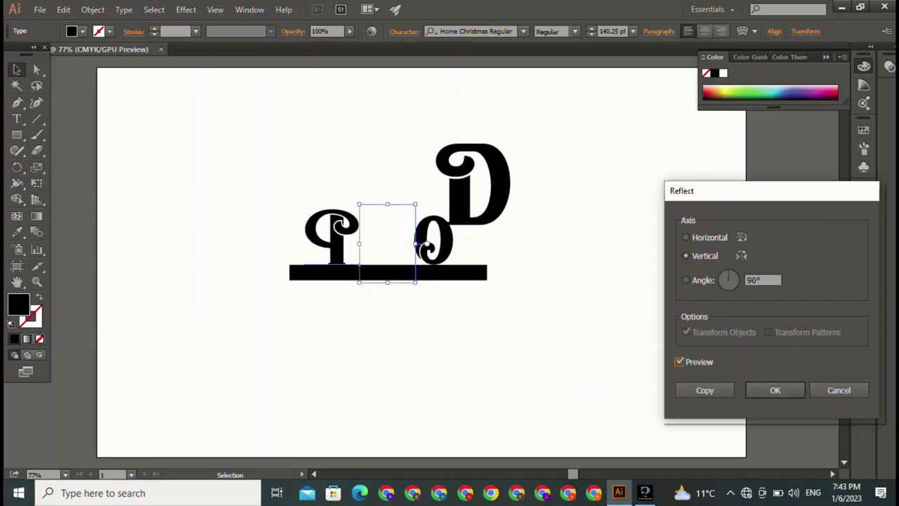
click(774, 390)
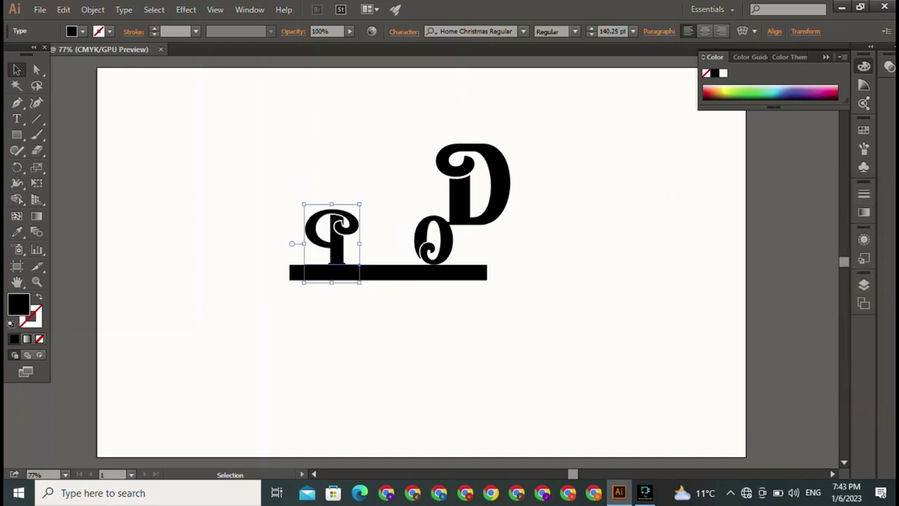
click(577, 299)
Move the letter D back onto the bar so that its stem overlaps the mirrored P's stem.
drag(460, 202, 354, 235)
drag(367, 197, 356, 204)
key(ctrl+shift+a)
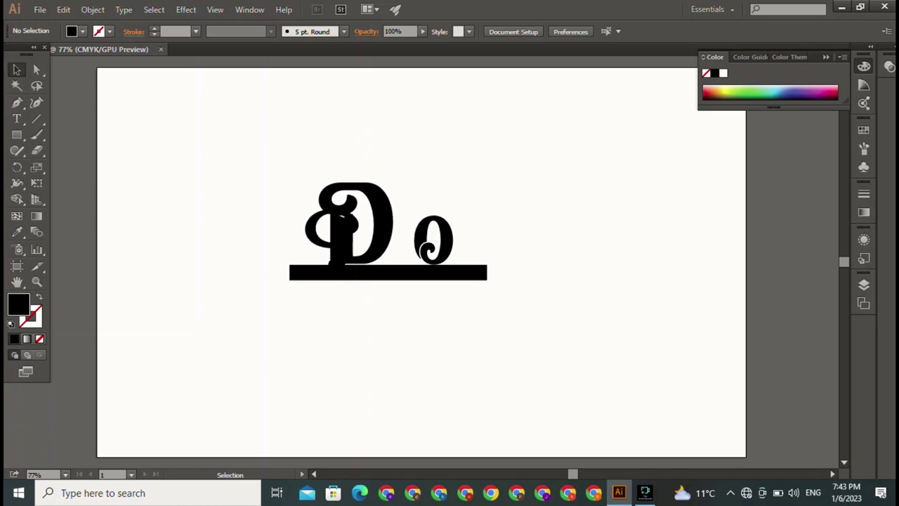
Try the mirrored P away from the D, and undo back to the unreflected P beside the O with the D above.
drag(316, 229, 253, 217)
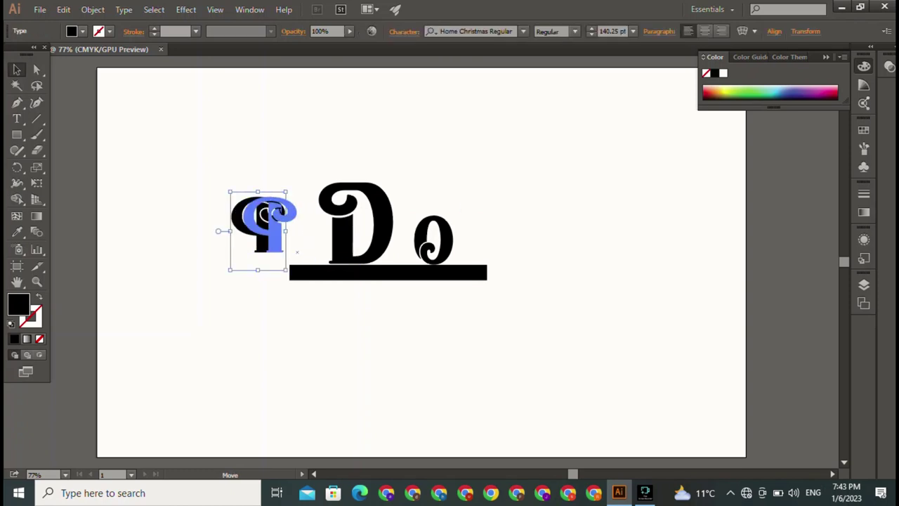
drag(297, 252, 477, 170)
key(ctrl+z)
key(ctrl+z)
key(ctrl+z)
key(ctrl+z)
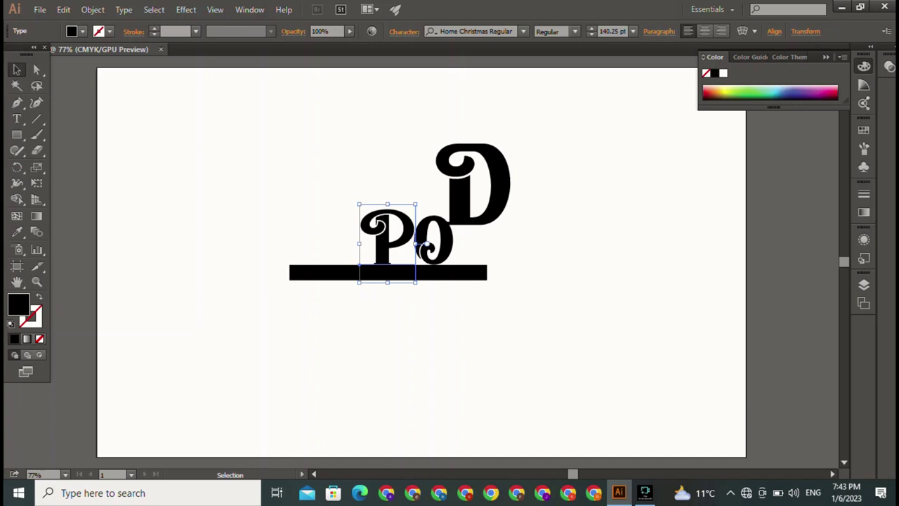
Place the letter D on the bar's left end, directly against the P's left side.
drag(434, 223, 281, 264)
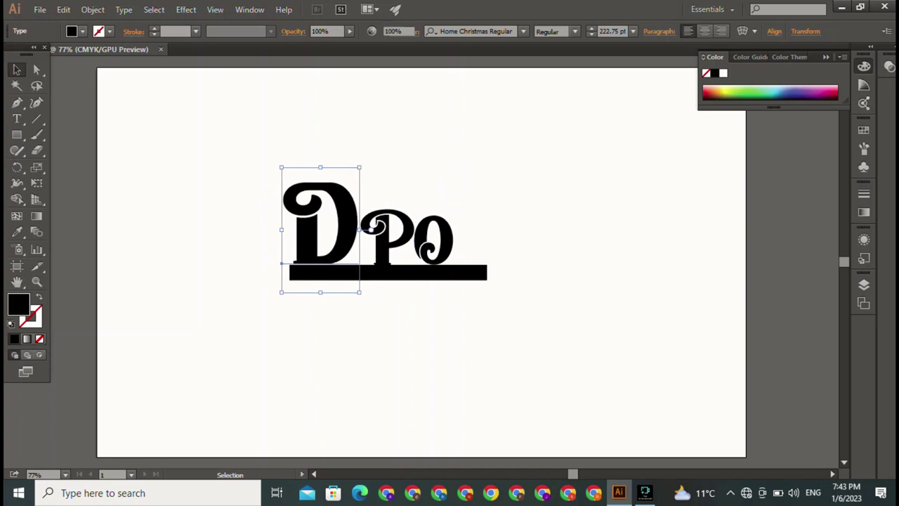
click(345, 379)
Enlarge the letter P on the bar so it meets the D, and shift the letter O right to make room.
click(383, 243)
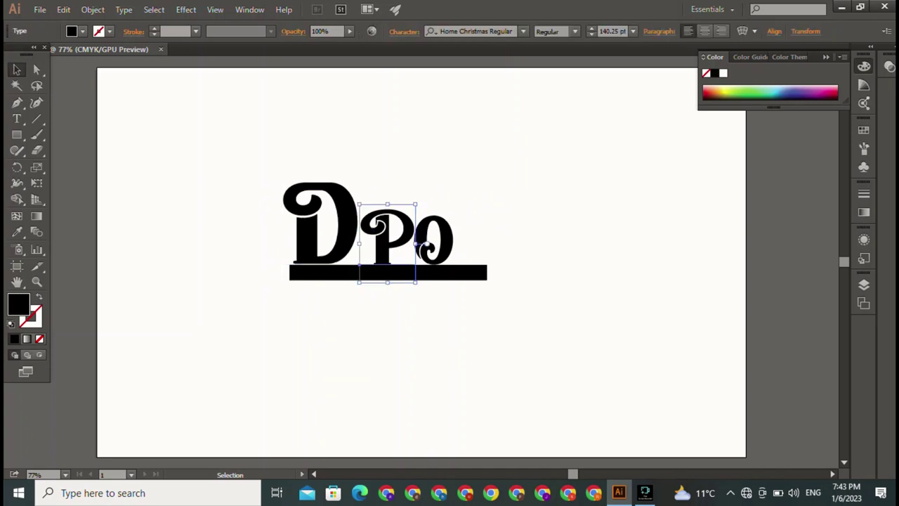
drag(422, 245, 446, 228)
drag(390, 225, 458, 239)
click(408, 337)
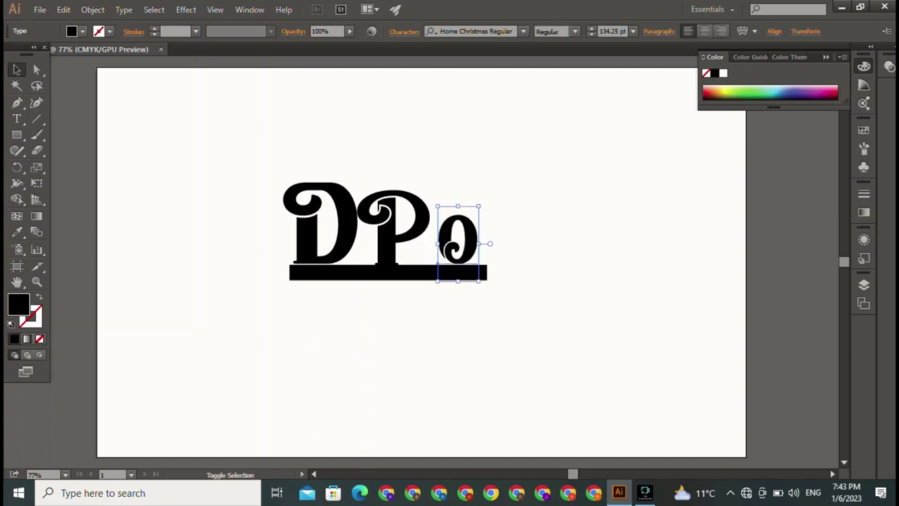
Enlarge the letter O to match the P's height and set it on the bar's right end beside the P.
drag(480, 207, 500, 167)
drag(467, 225, 460, 234)
key(ctrl+shift+a)
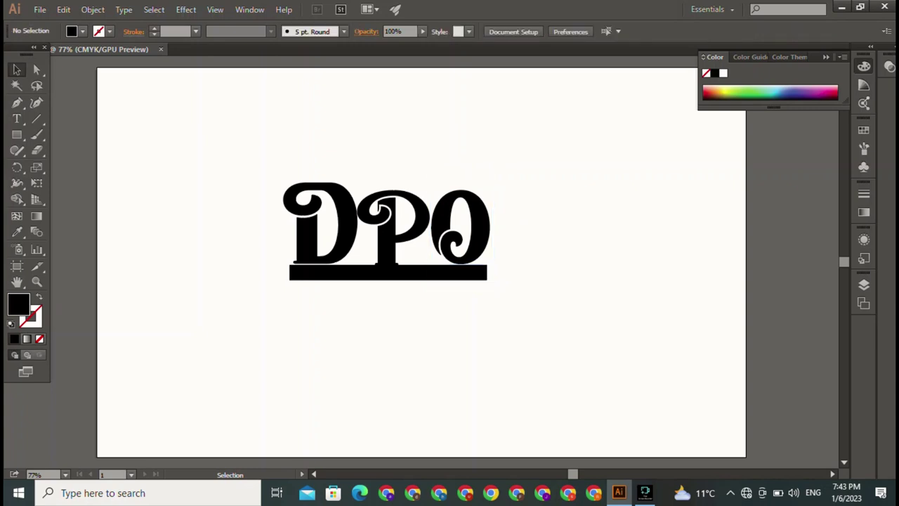
drag(254, 154, 481, 213)
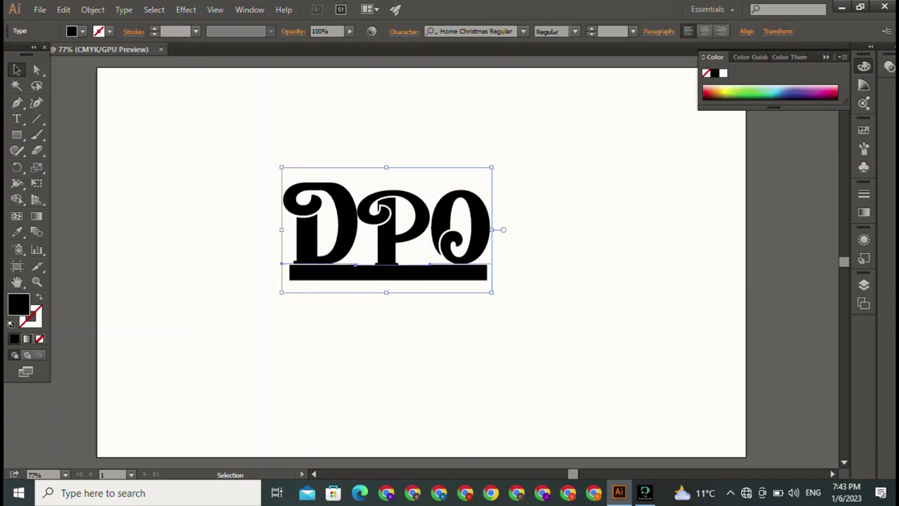
key(ctrl+shift+a)
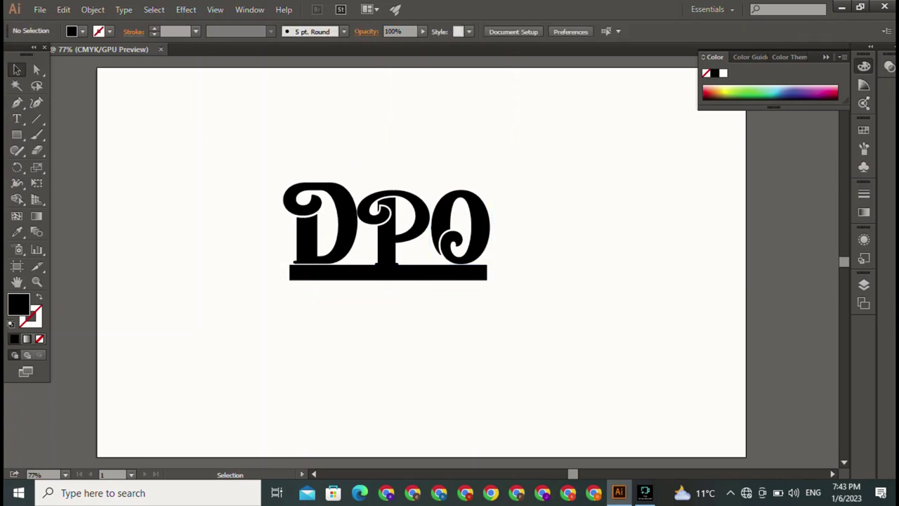